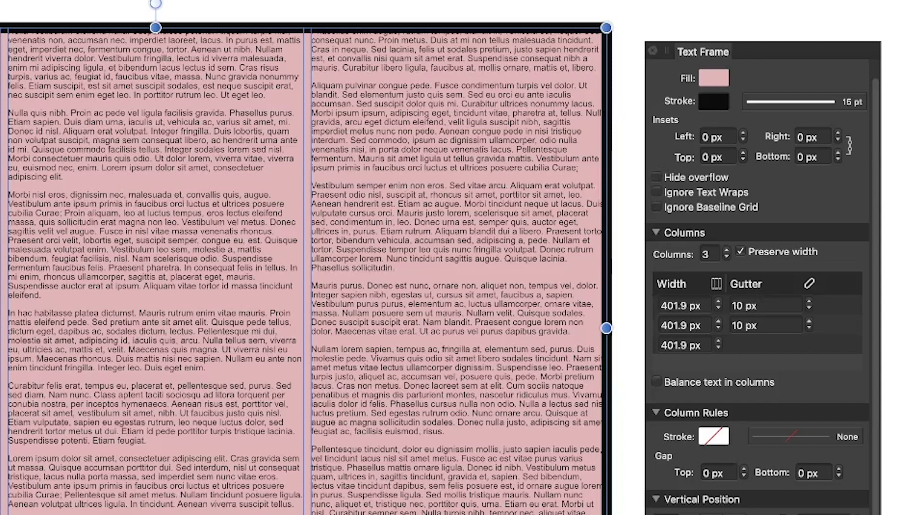
# Close the Text Frame settings panel, leaving the three-column placeholder-text frame in place
pyautogui.click(653, 50)
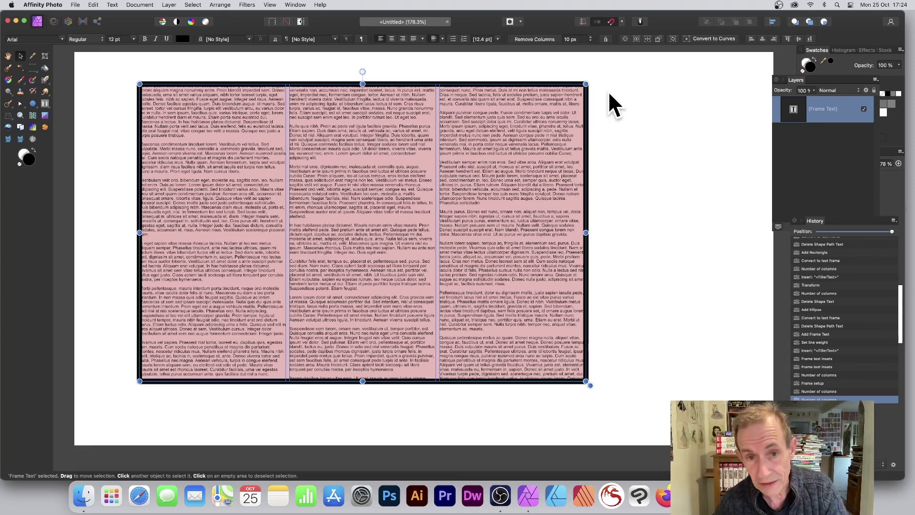
# Delete the three-column text frame and check which Studio panels are shown under View
pyautogui.press('Delete')
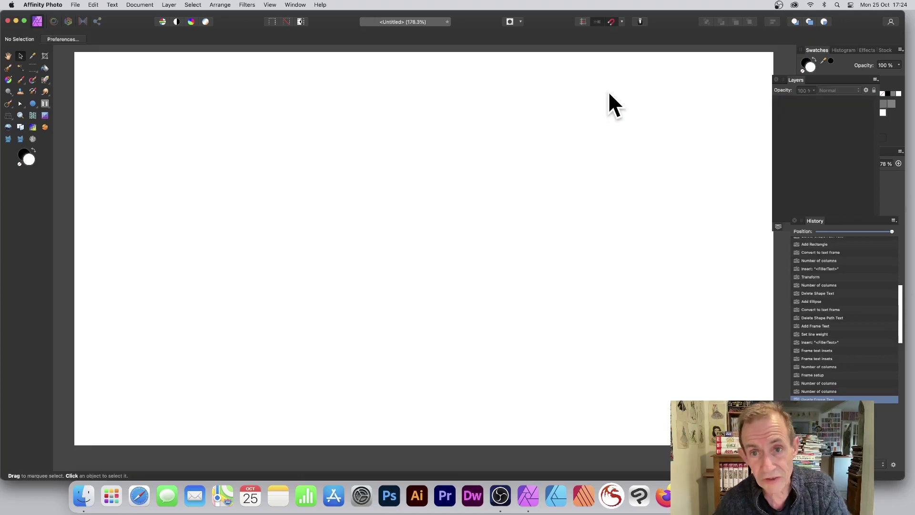
pyautogui.click(271, 5)
pyautogui.moveTo(287, 199)
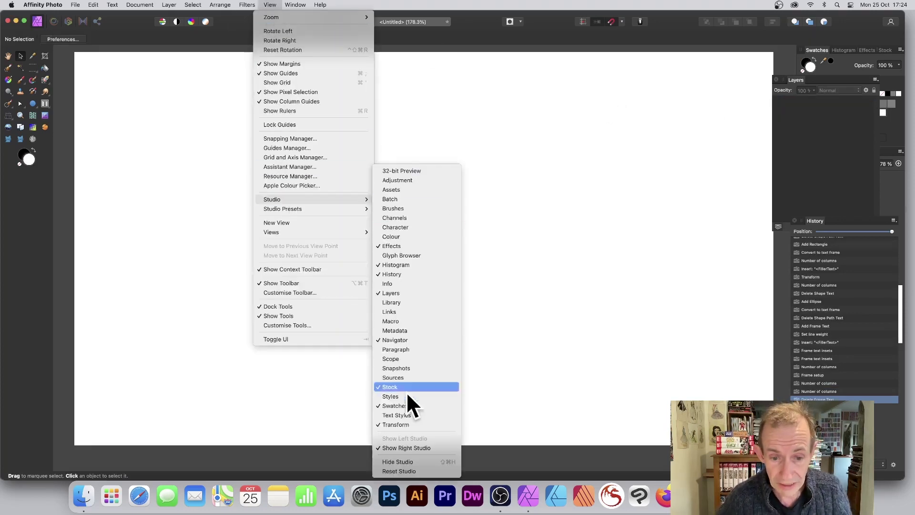
pyautogui.click(669, 271)
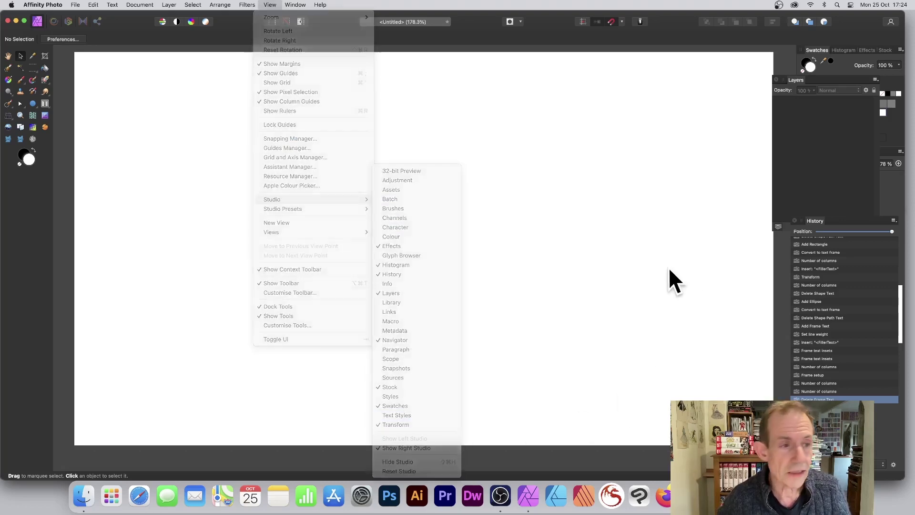
# Draw a large circle on the blank page with the Ellipse Tool
pyautogui.click(32, 102)
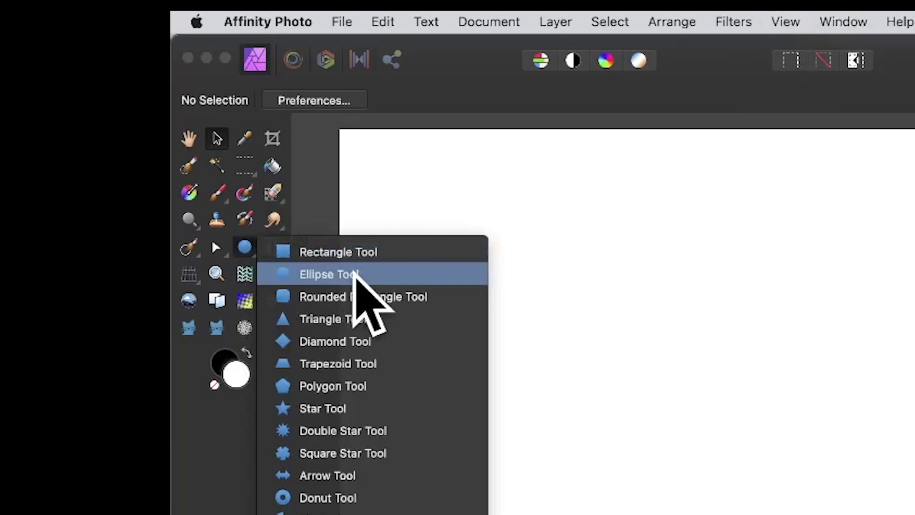
pyautogui.click(355, 276)
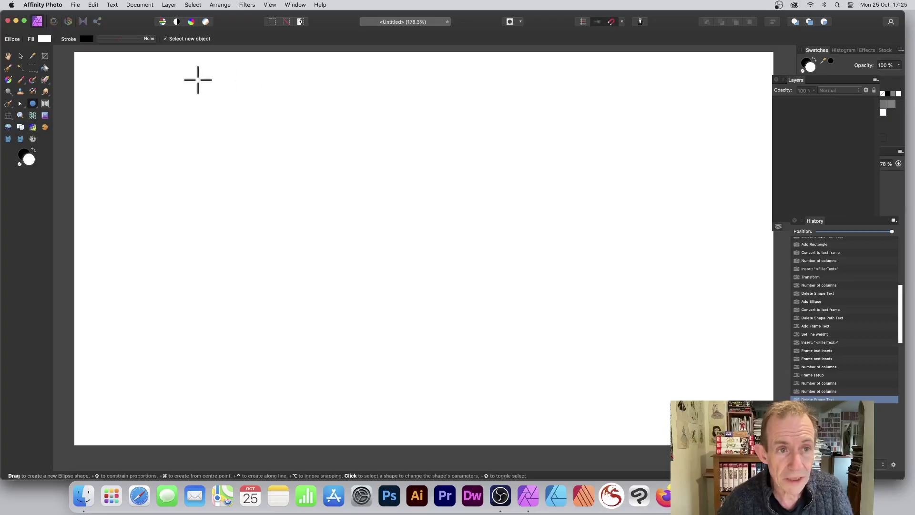
pyautogui.moveTo(620, 194); pyautogui.dragTo(914, 514)
pyautogui.moveTo(529, 403); pyautogui.dragTo(539, 414)
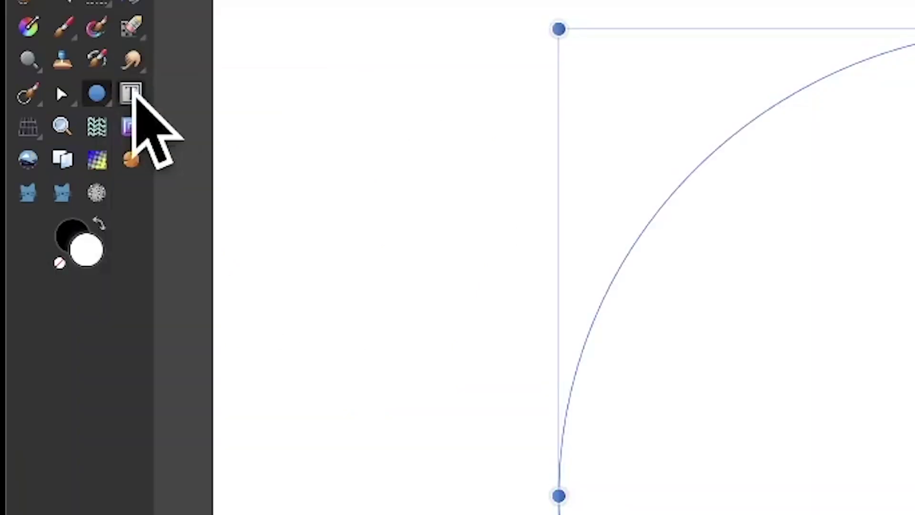
# Convert the circle's outline into path text with the Artistic Text Tool and show its Text Frame settings
pyautogui.click(46, 104)
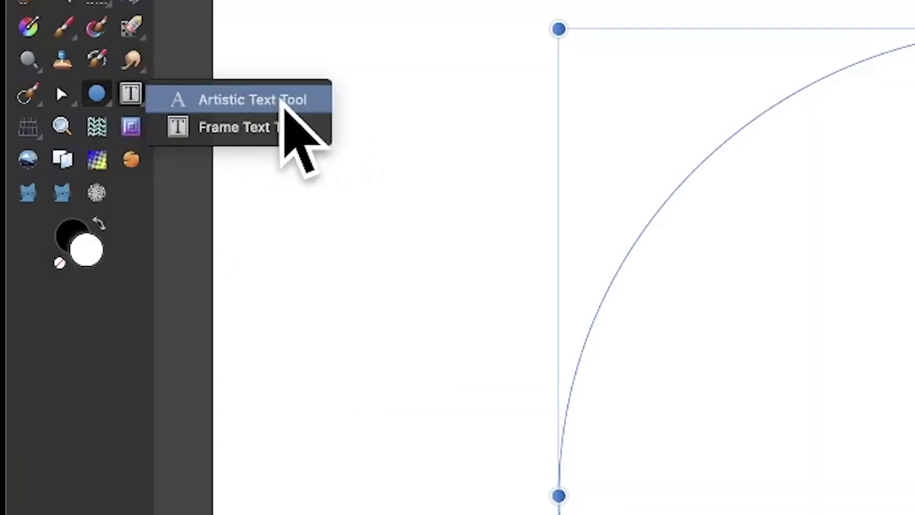
pyautogui.click(281, 99)
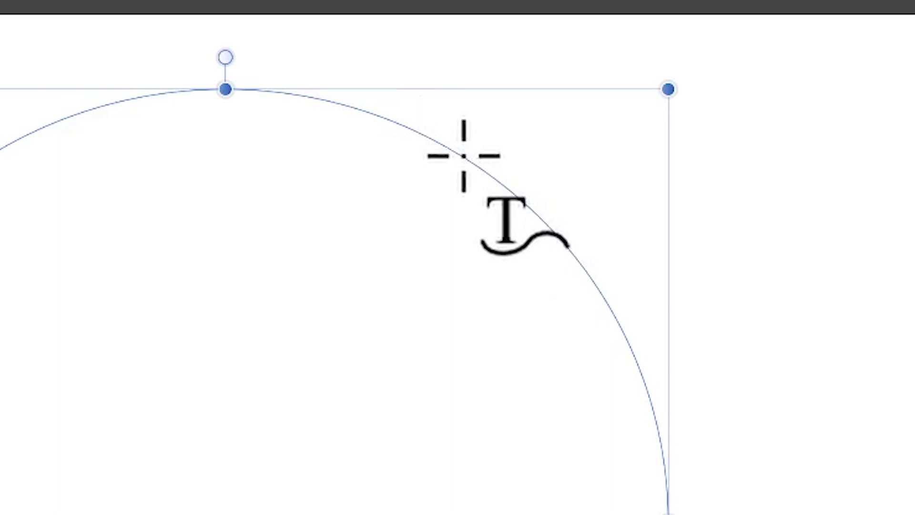
pyautogui.click(460, 156)
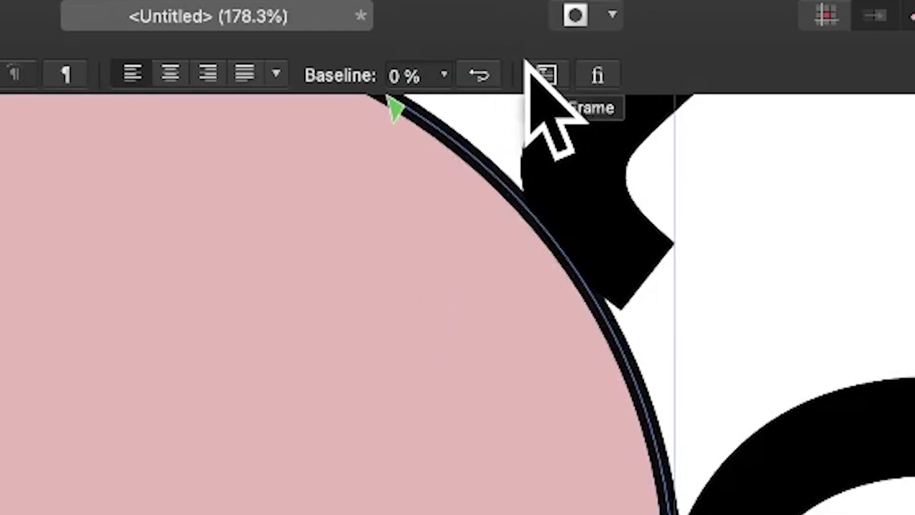
pyautogui.click(546, 73)
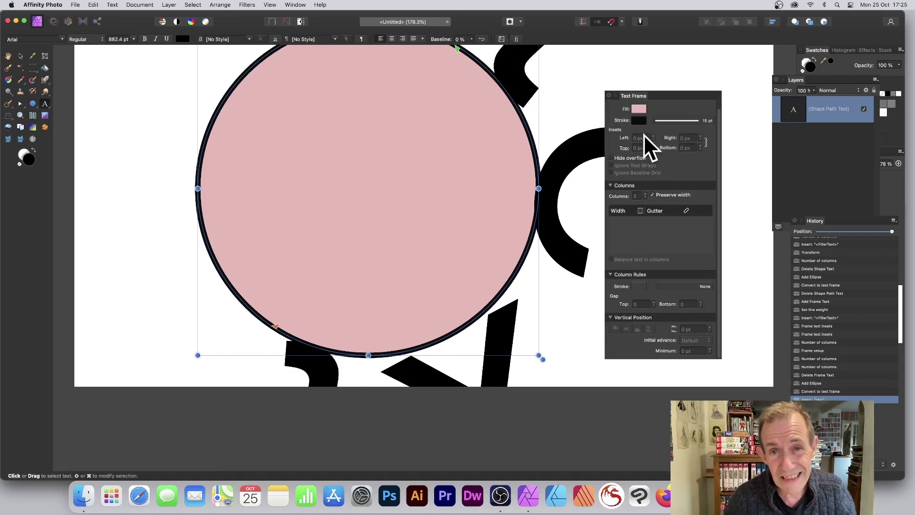
pyautogui.click(21, 56)
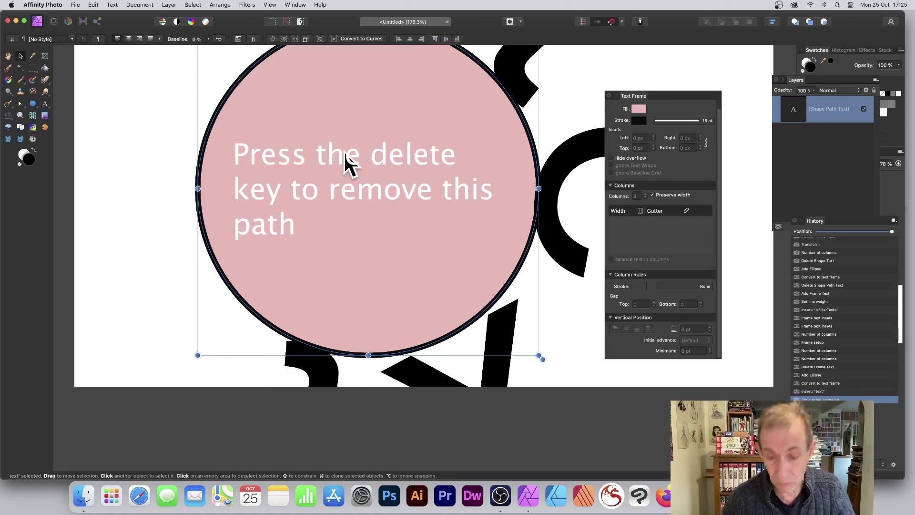
# Delete the circle and draw a wide rectangular text frame with the Frame Text Tool
pyautogui.press('Delete')
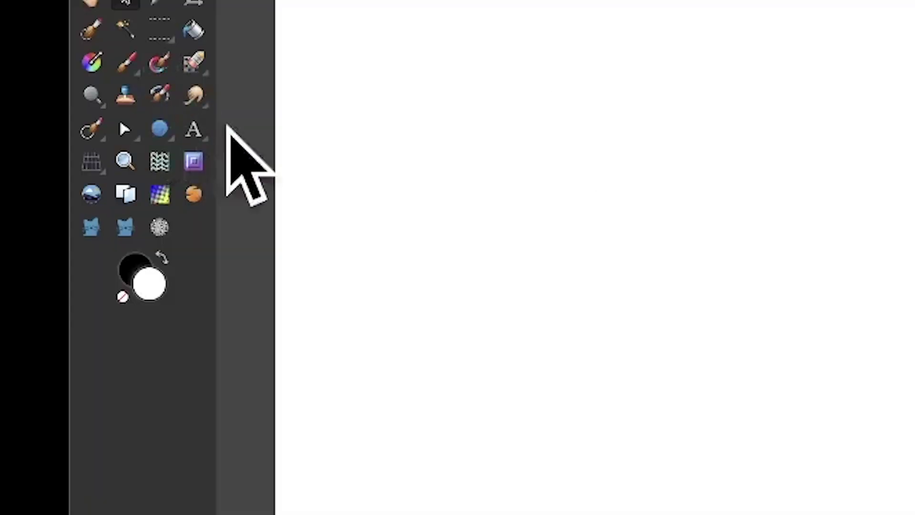
pyautogui.click(193, 130)
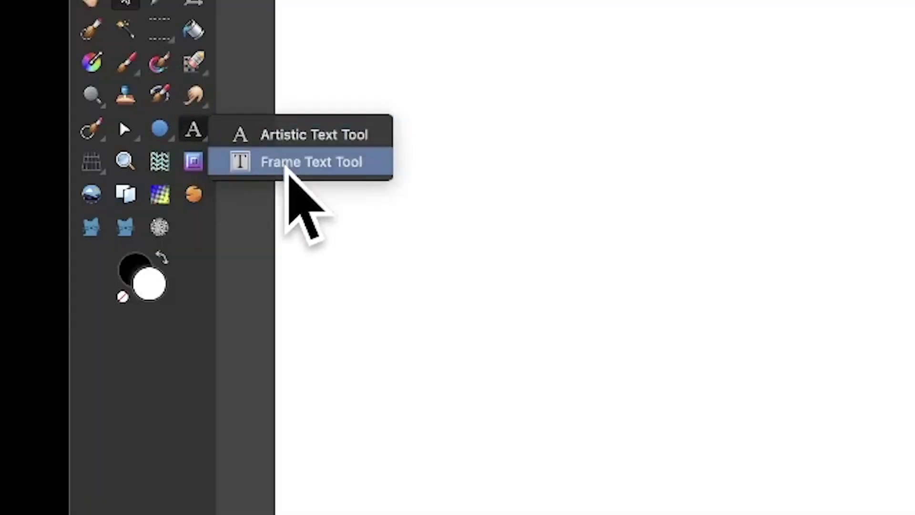
pyautogui.click(286, 162)
pyautogui.moveTo(3, 82); pyautogui.dragTo(553, 439)
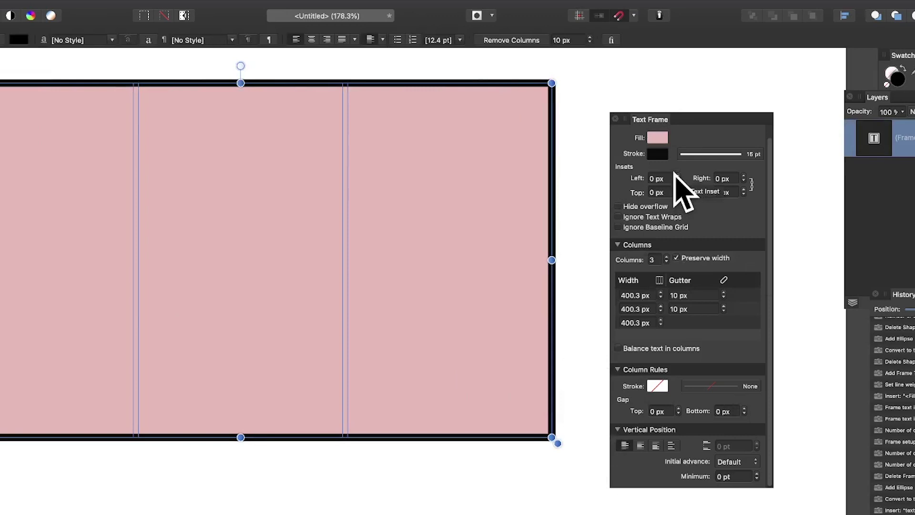
# Set the text frame's fill to pale beige (H 61, S 20, L 76)
pyautogui.click(660, 136)
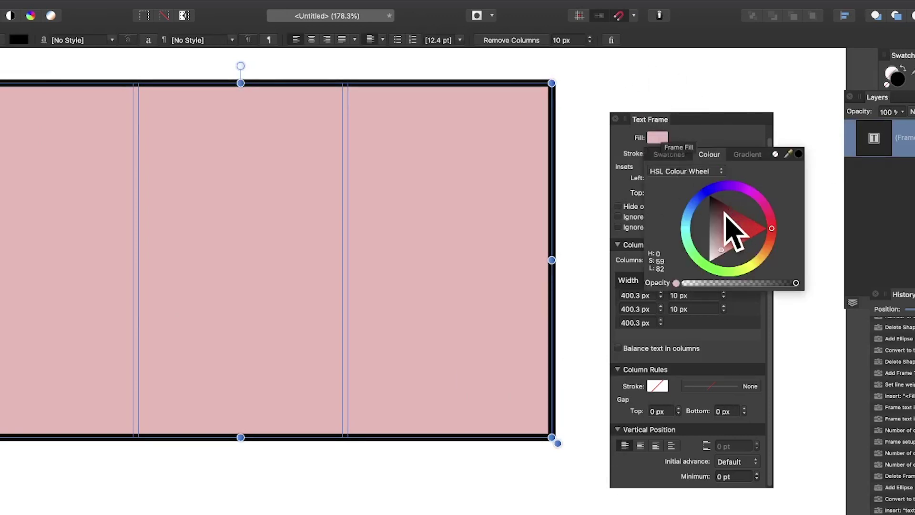
pyautogui.moveTo(724, 214); pyautogui.dragTo(743, 211)
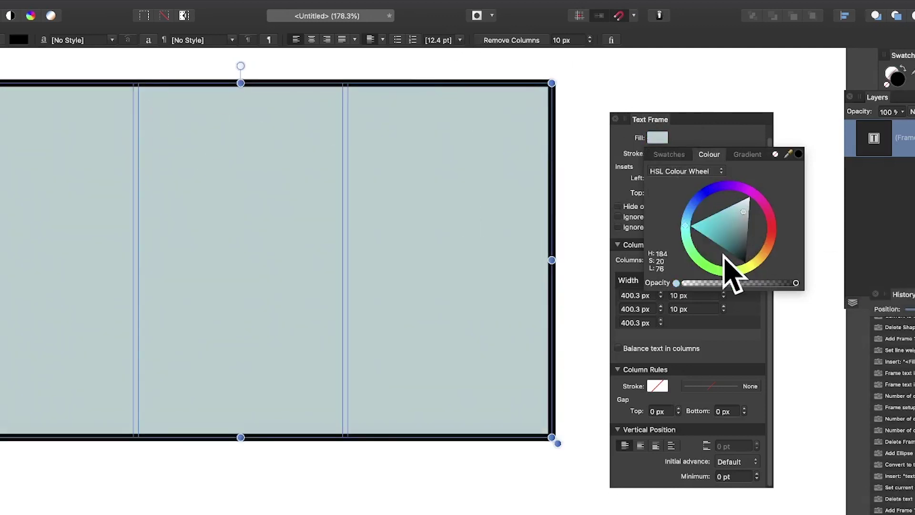
pyautogui.moveTo(738, 269); pyautogui.dragTo(757, 275)
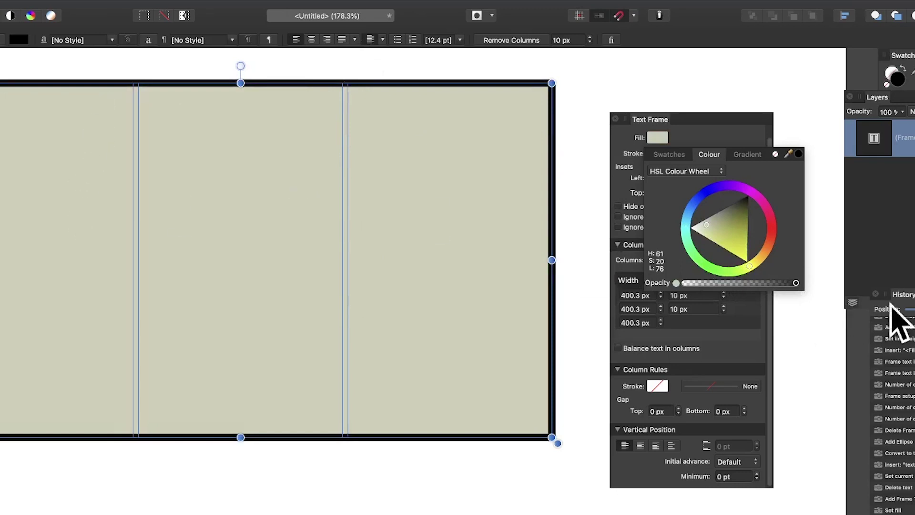
# Change the frame's stroke colour to red (H 0, S 80, L 45)
pyautogui.click(654, 120)
pyautogui.click(657, 153)
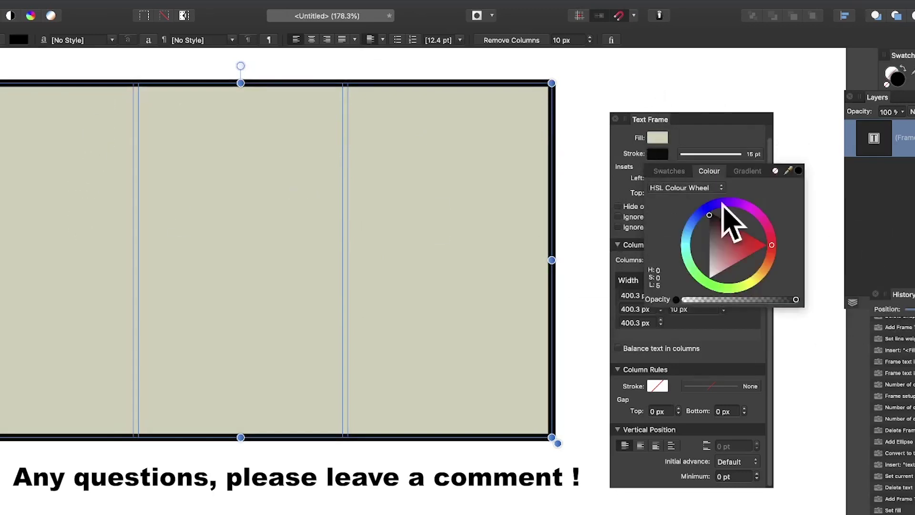
pyautogui.moveTo(719, 241)
pyautogui.mouseDown()
pyautogui.moveTo(751, 249)
pyautogui.moveTo(751, 241)
pyautogui.mouseUp()
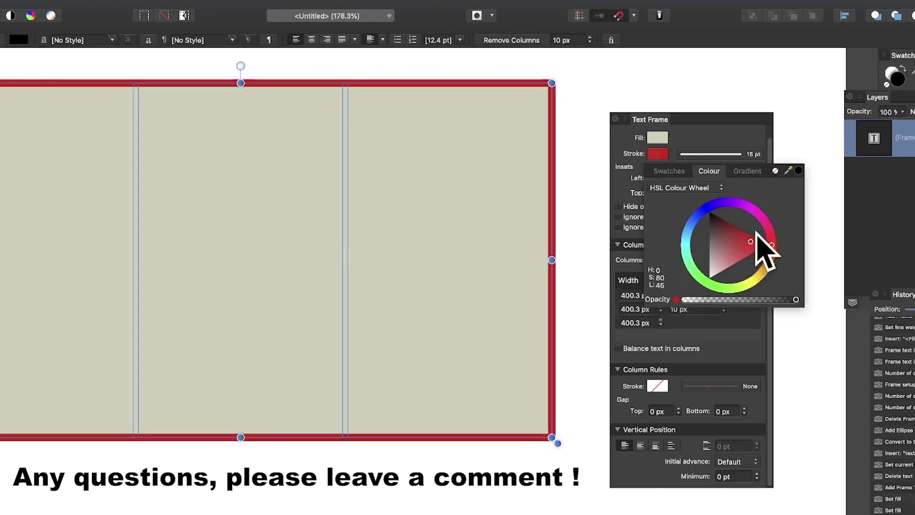
pyautogui.click(697, 138)
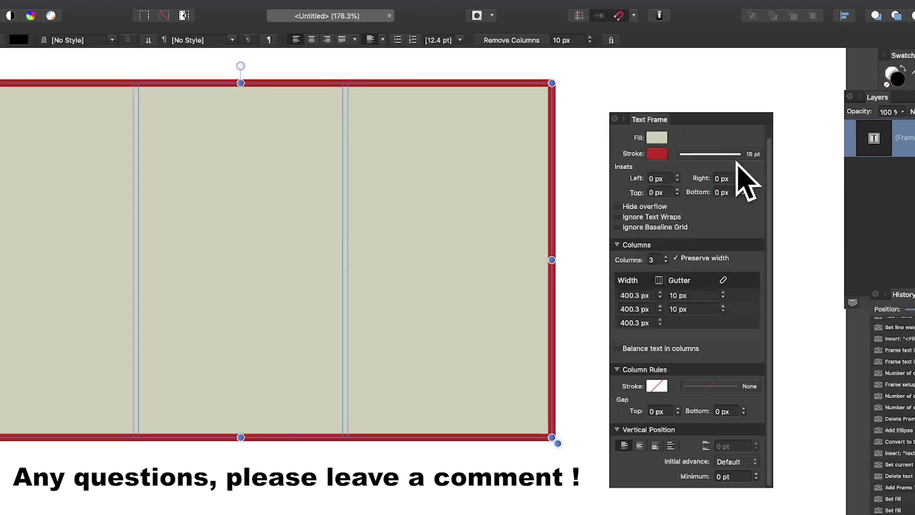
# Set the stroke width to 22 pt and give it a tapering pressure profile
pyautogui.click(732, 154)
pyautogui.moveTo(720, 194); pyautogui.dragTo(725, 194)
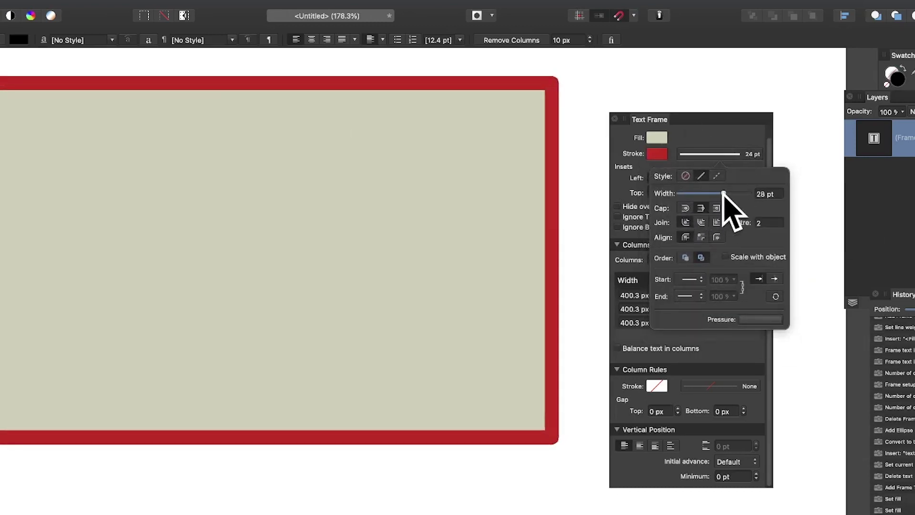
pyautogui.click(760, 320)
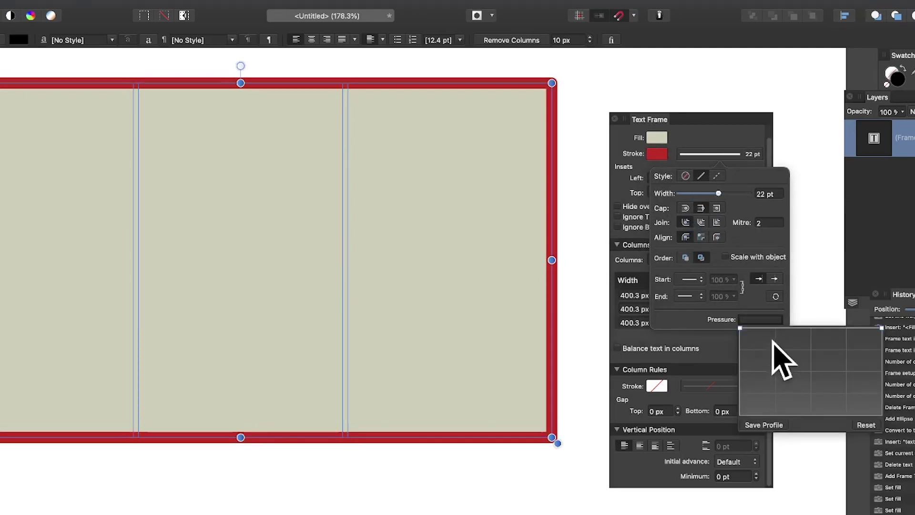
pyautogui.moveTo(762, 330)
pyautogui.mouseDown()
pyautogui.moveTo(770, 398)
pyautogui.moveTo(763, 390)
pyautogui.mouseUp()
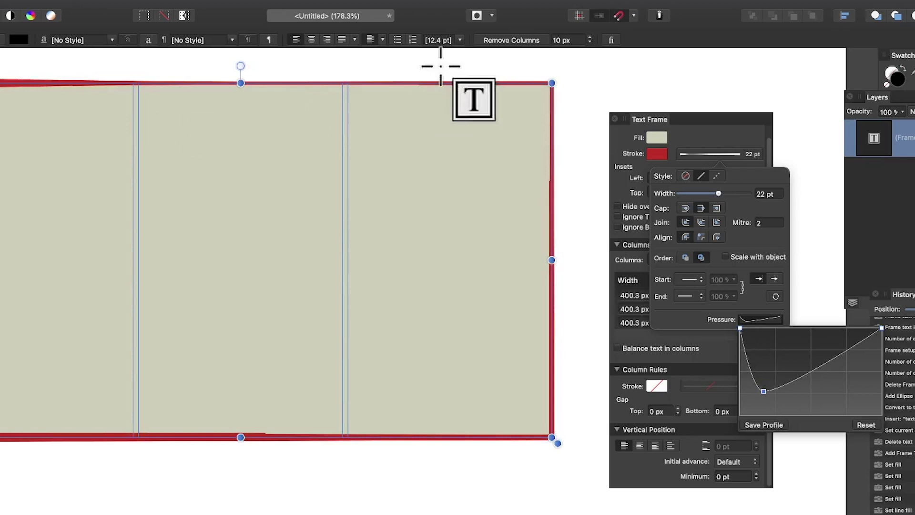
# Fill the beige frame with placeholder text using Text > Insert Filler Text
pyautogui.click(656, 120)
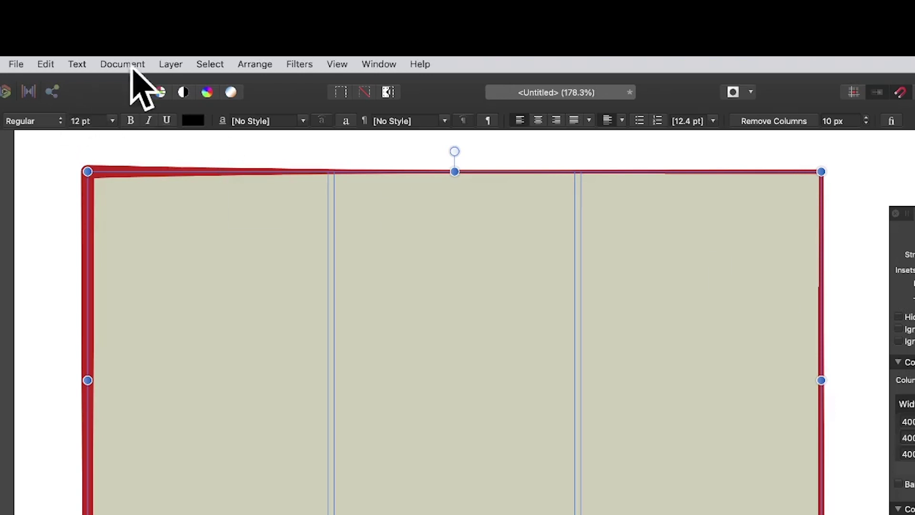
pyautogui.click(77, 64)
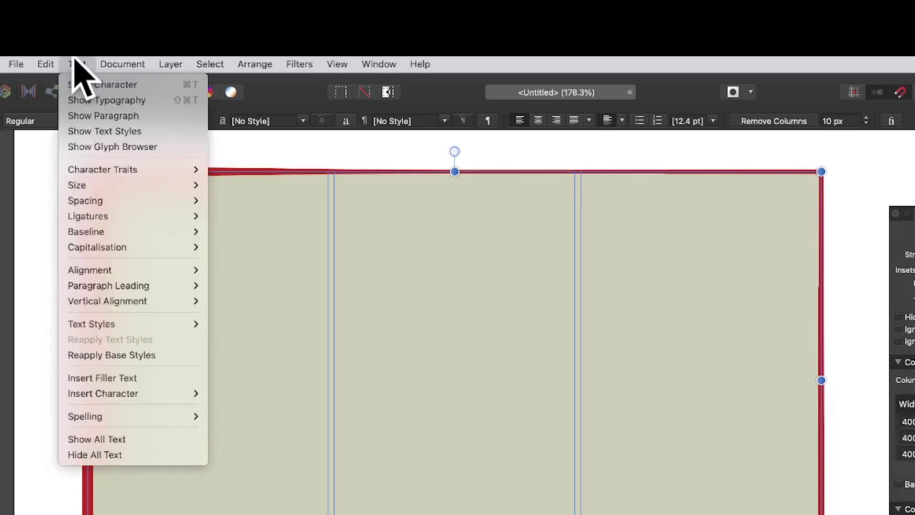
pyautogui.click(139, 378)
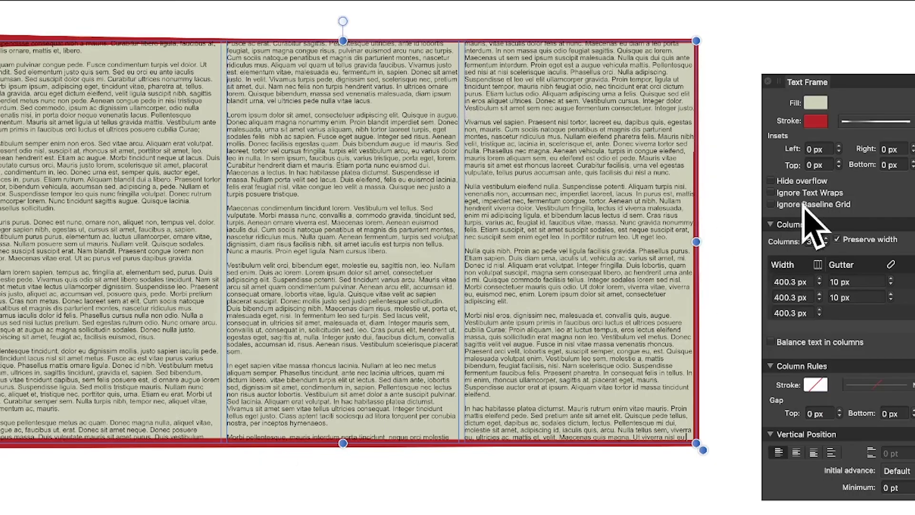
# Step the column count up to 6 and 7, then settle on four 297.7 px columns
pyautogui.click(809, 242)
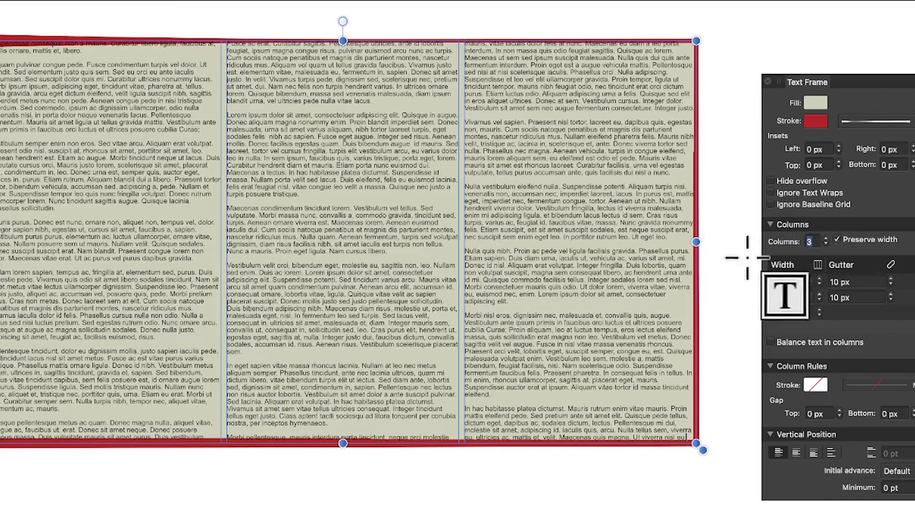
pyautogui.write('4')
pyautogui.click(826, 238)
pyautogui.click(826, 238)
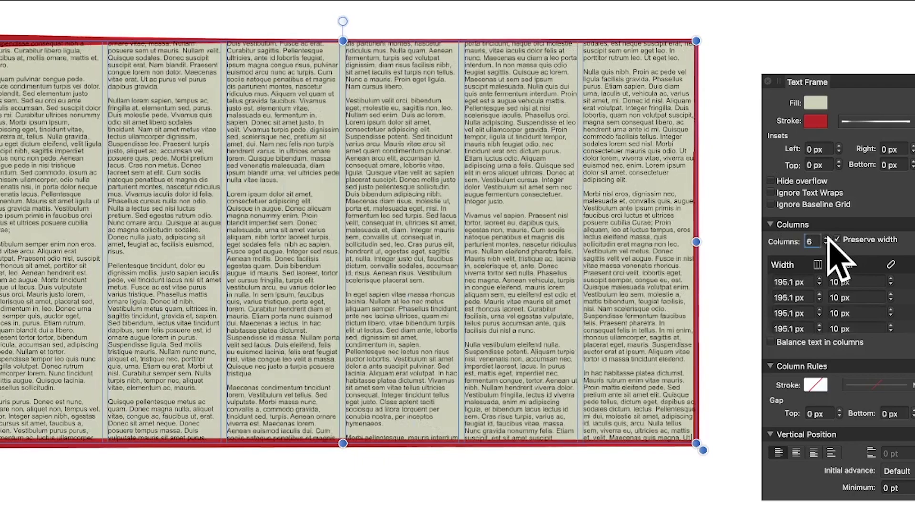
pyautogui.click(827, 238)
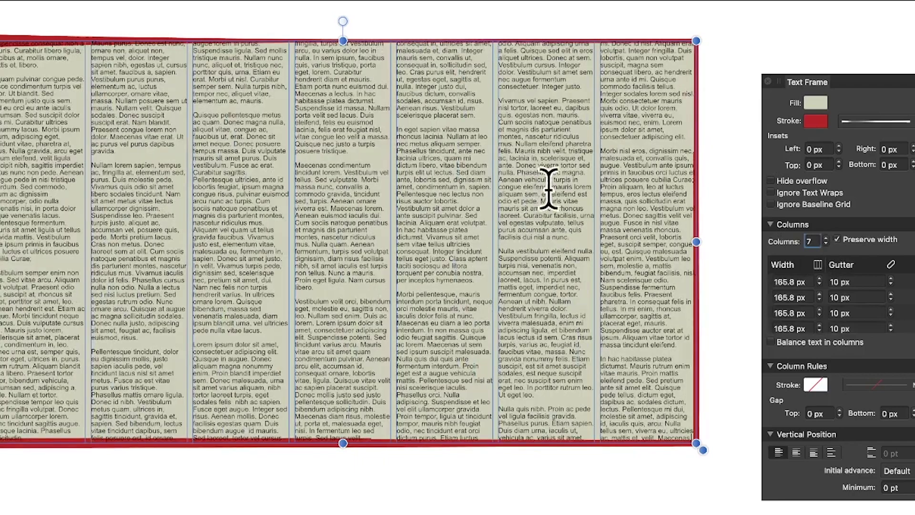
pyautogui.click(827, 245)
pyautogui.click(827, 245)
pyautogui.click(826, 244)
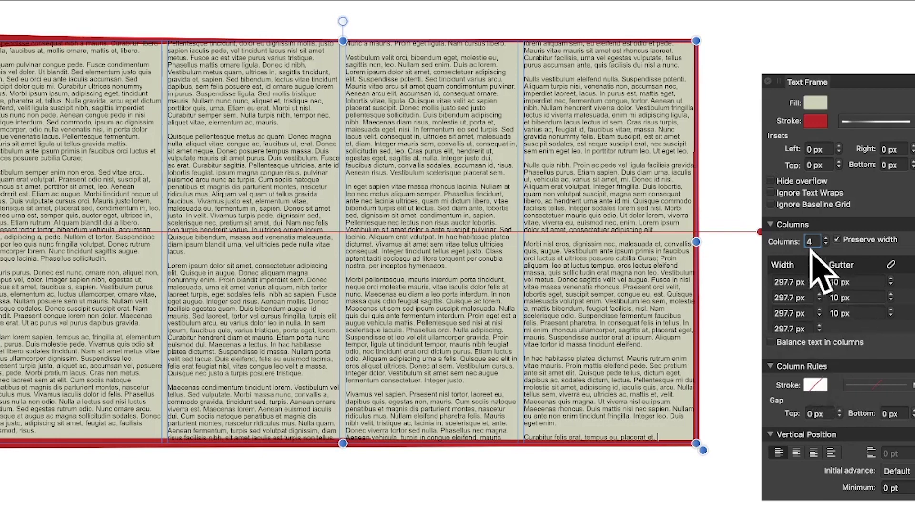
# Set three columns and drag the guide to widths 380.3, 175.5 and 585.1 px
pyautogui.click(826, 244)
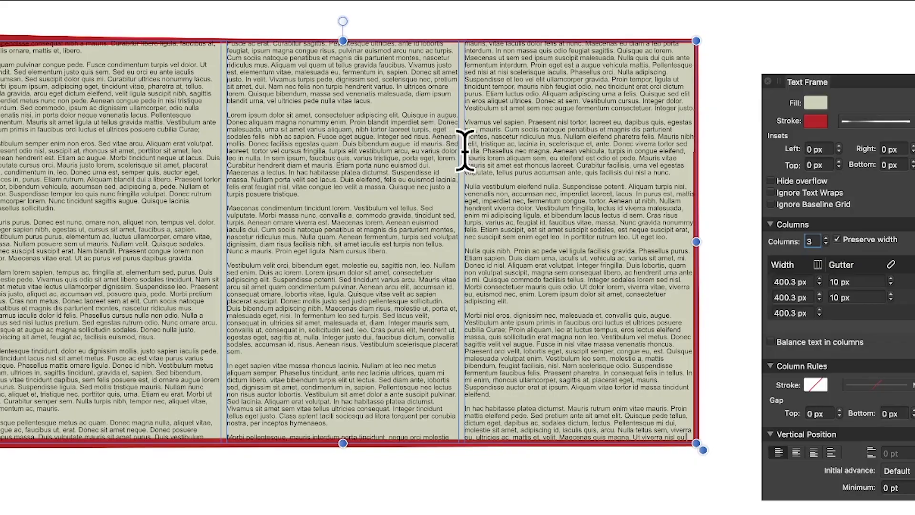
pyautogui.moveTo(460, 150); pyautogui.dragTo(343, 149)
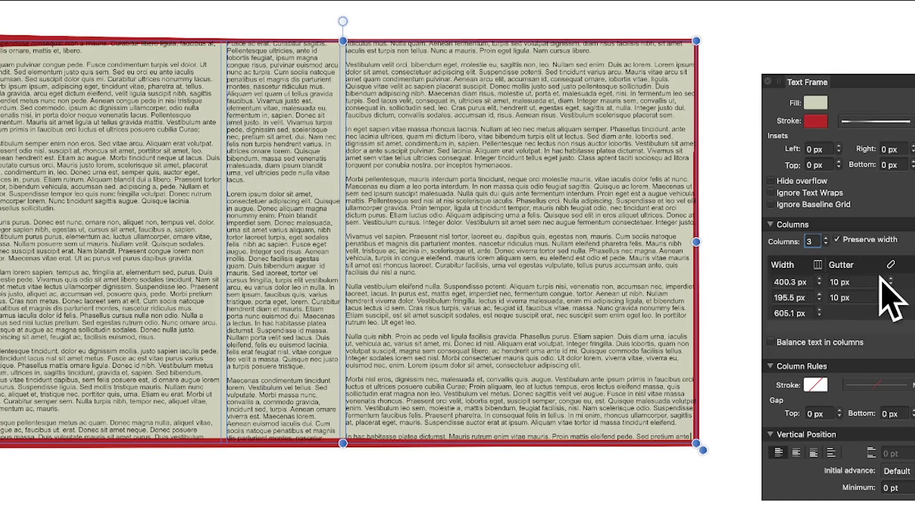
pyautogui.click(841, 282)
# Set gutters to 70 px and drag column guides to widths 360.3, 432.2 and 234 px
pyautogui.press('Tab')
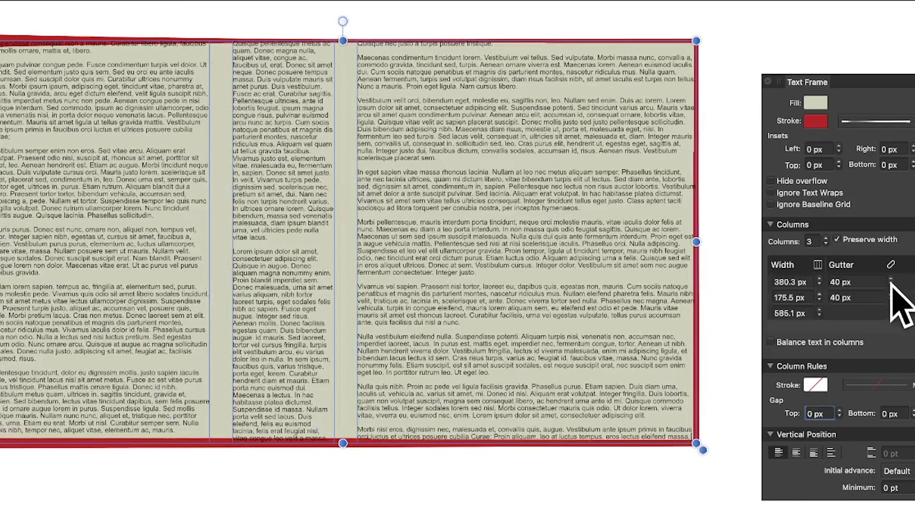
pyautogui.click(862, 282)
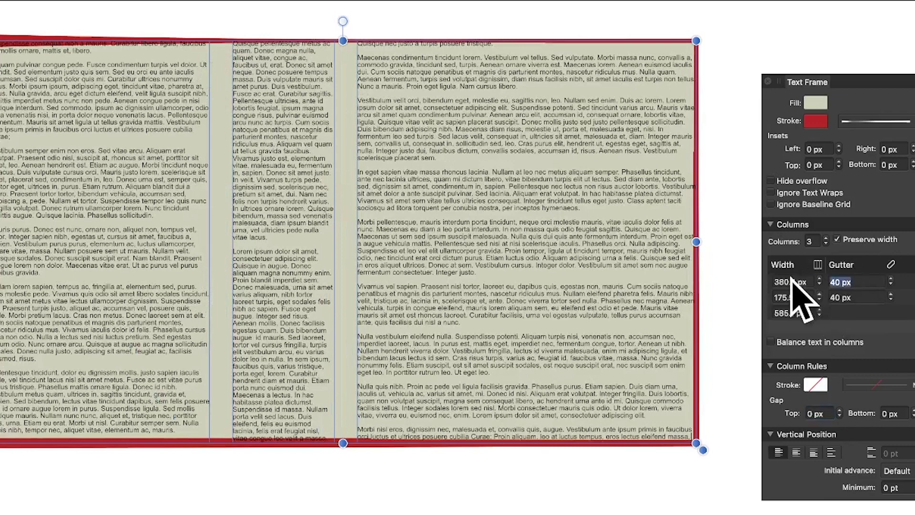
pyautogui.press('Return')
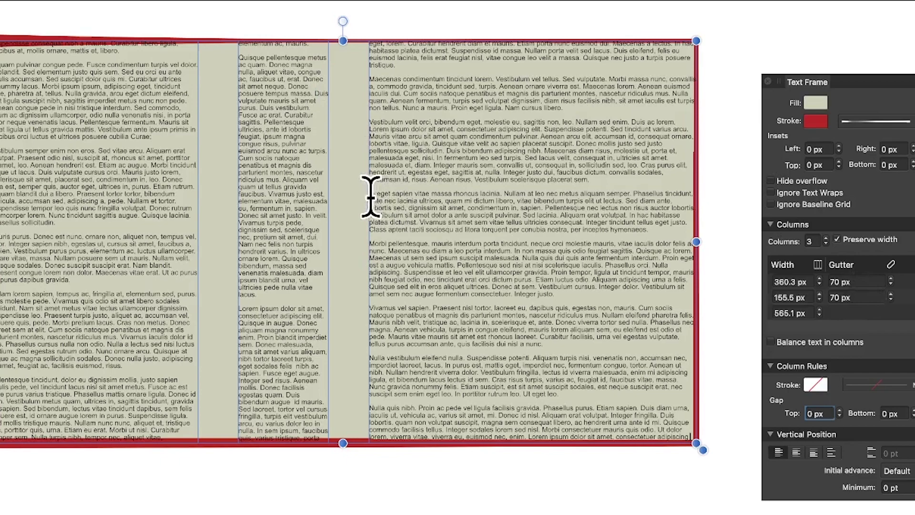
pyautogui.moveTo(374, 198); pyautogui.dragTo(523, 198)
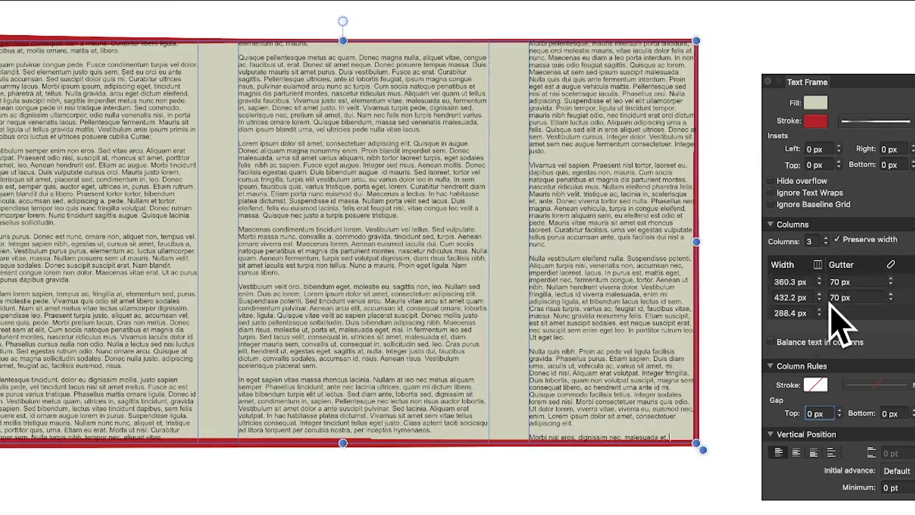
pyautogui.moveTo(820, 304); pyautogui.dragTo(809, 209)
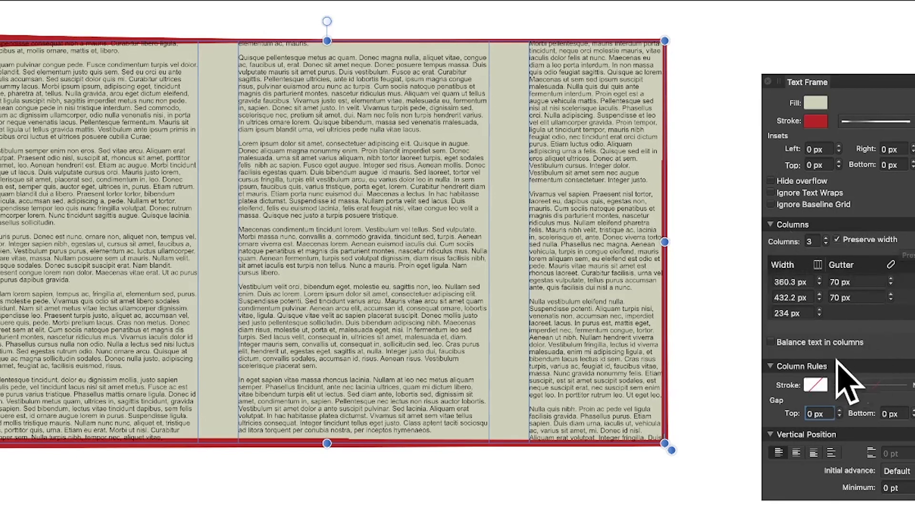
# Colour the 31 pt column rules purple and give them round caps
pyautogui.click(818, 384)
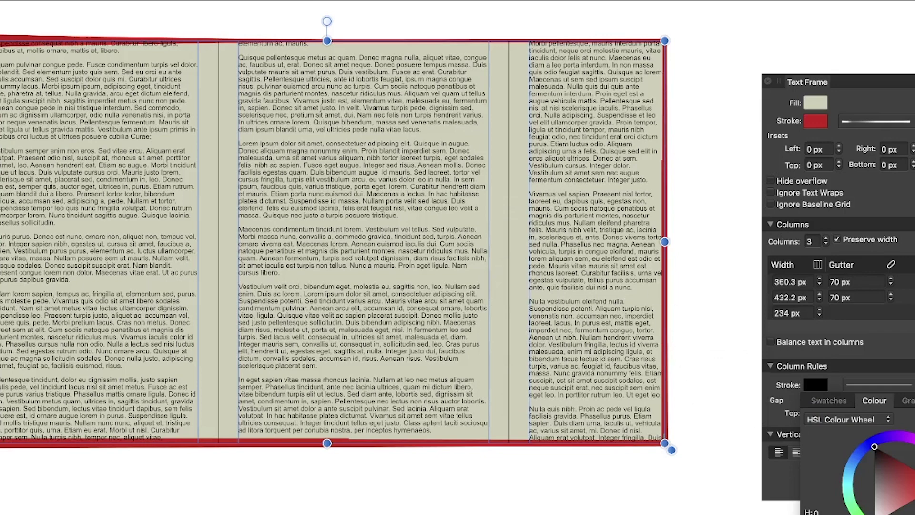
pyautogui.click(848, 482)
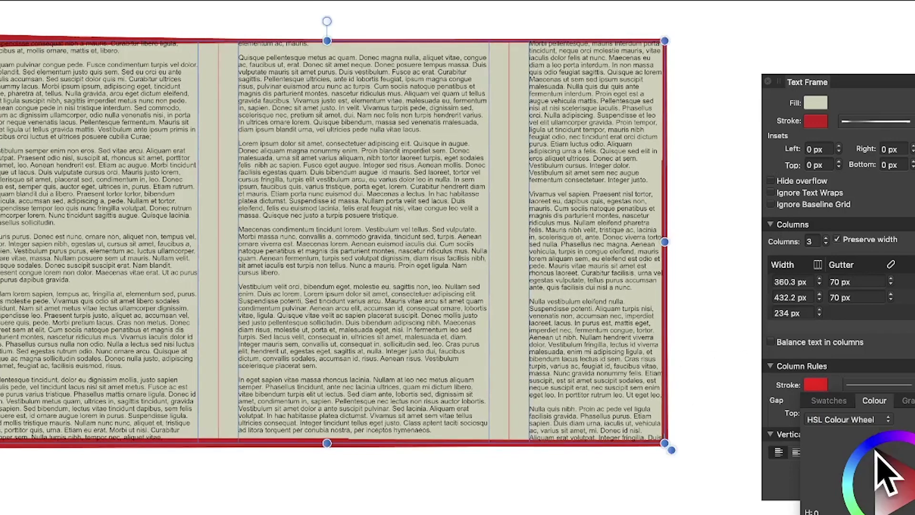
pyautogui.moveTo(828, 471)
pyautogui.mouseDown()
pyautogui.moveTo(862, 453)
pyautogui.moveTo(854, 505)
pyautogui.mouseUp()
pyautogui.moveTo(860, 470)
pyautogui.mouseDown()
pyautogui.moveTo(861, 488)
pyautogui.moveTo(890, 437)
pyautogui.moveTo(876, 426)
pyautogui.moveTo(895, 425)
pyautogui.mouseUp()
pyautogui.click(903, 384)
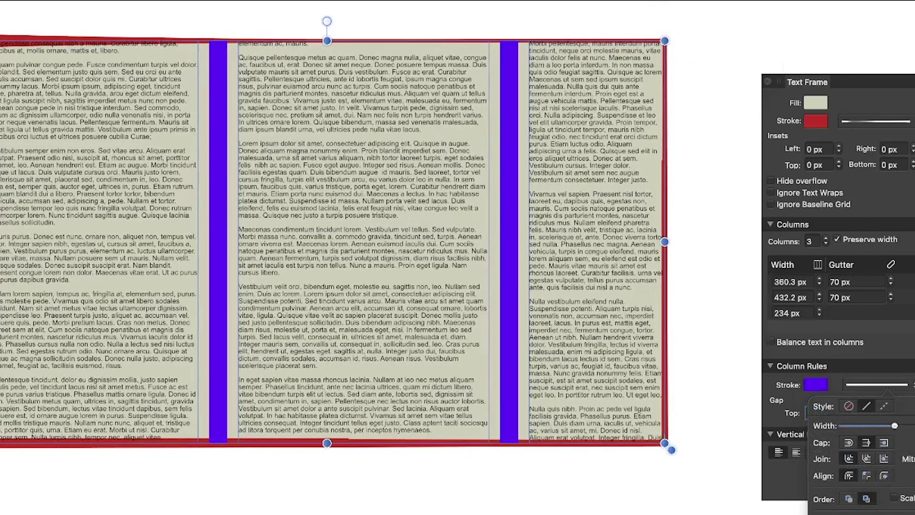
pyautogui.click(848, 443)
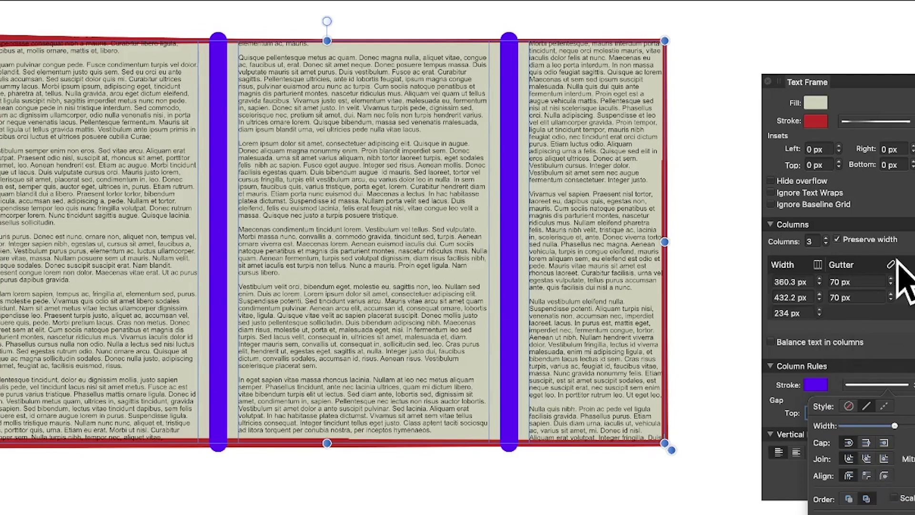
pyautogui.moveTo(810, 81); pyautogui.dragTo(747, 56)
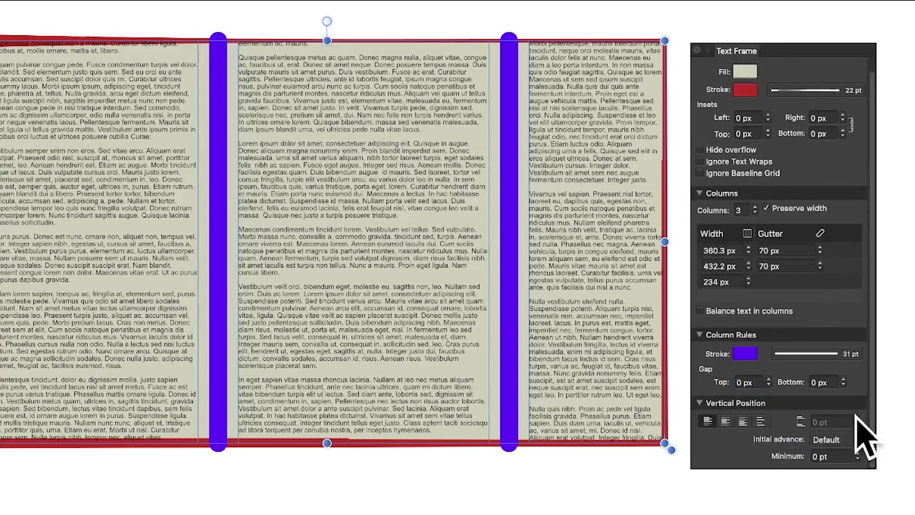
# Try a 20 px top and bottom gap on the column rules
pyautogui.click(757, 383)
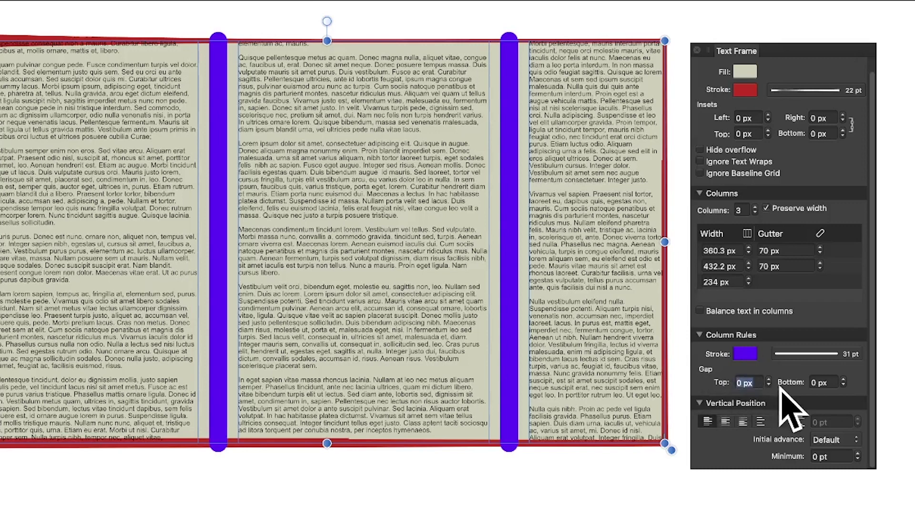
pyautogui.write('20')
pyautogui.press('Tab')
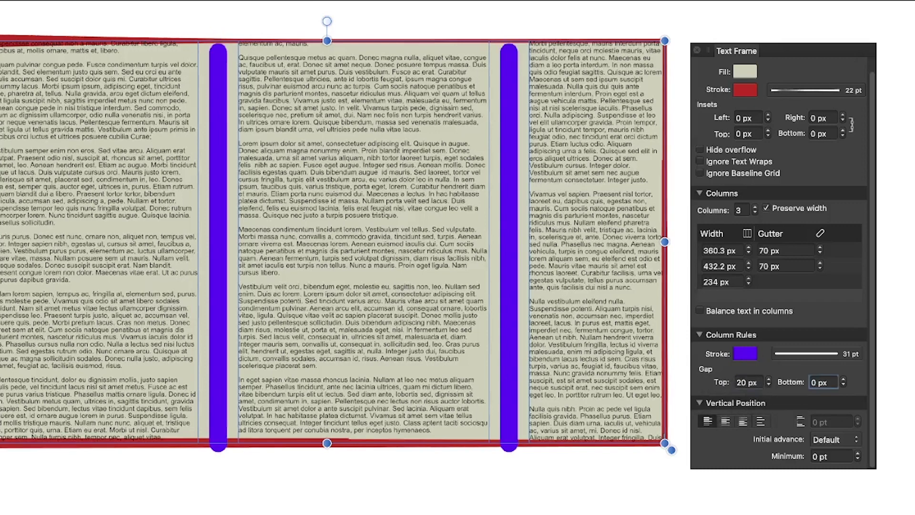
pyautogui.click(824, 382)
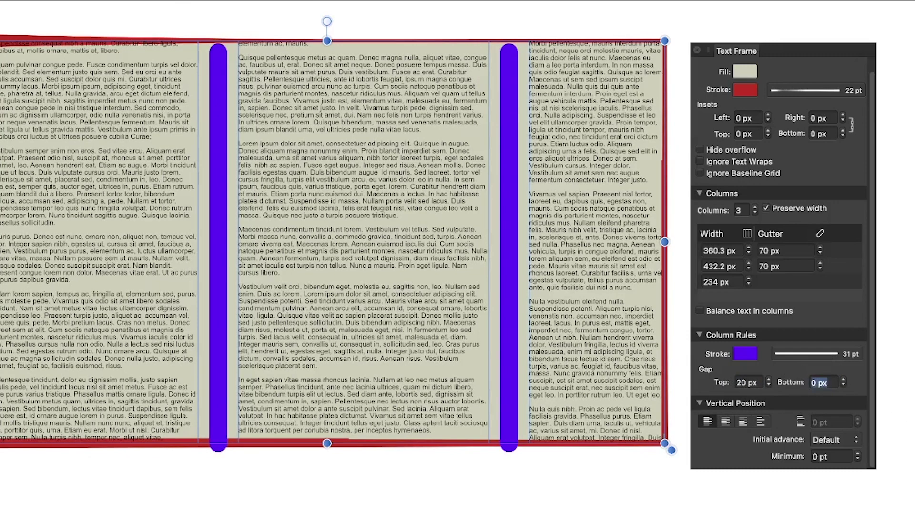
pyautogui.press('Tab')
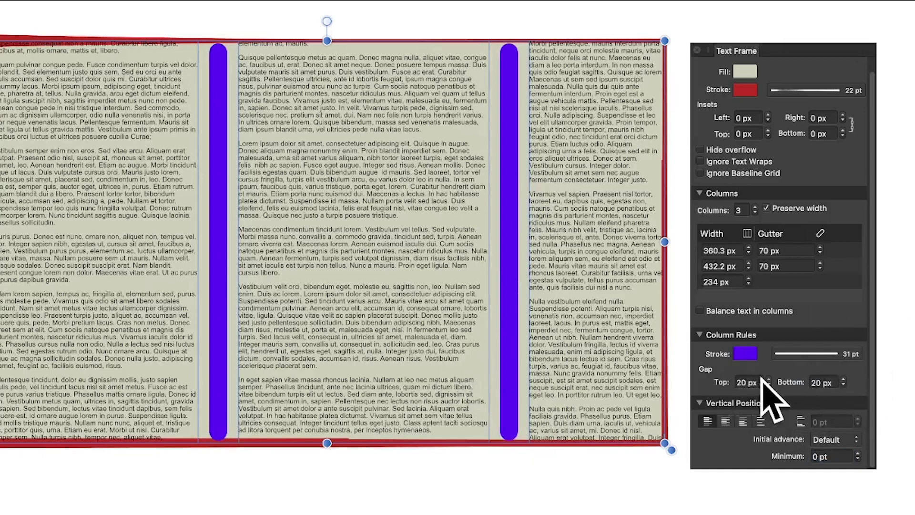
# Set the column rule gaps to 200 px at the top and 100 px at the bottom
pyautogui.click(747, 383)
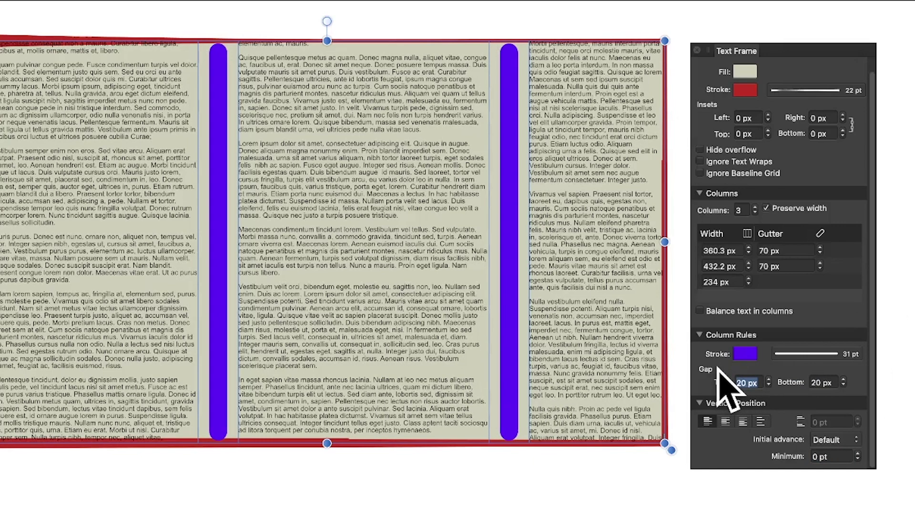
pyautogui.write('200')
pyautogui.press('Tab')
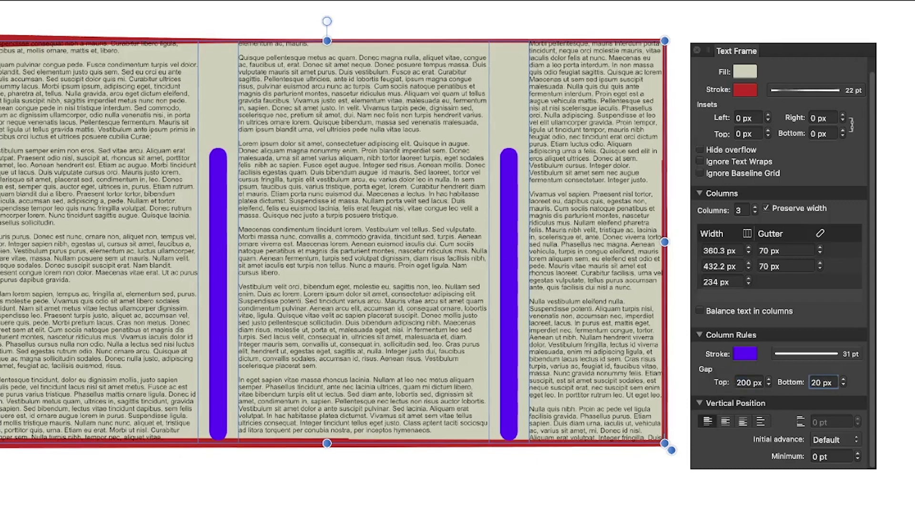
pyautogui.click(832, 382)
pyautogui.write('100')
pyautogui.press('Tab')
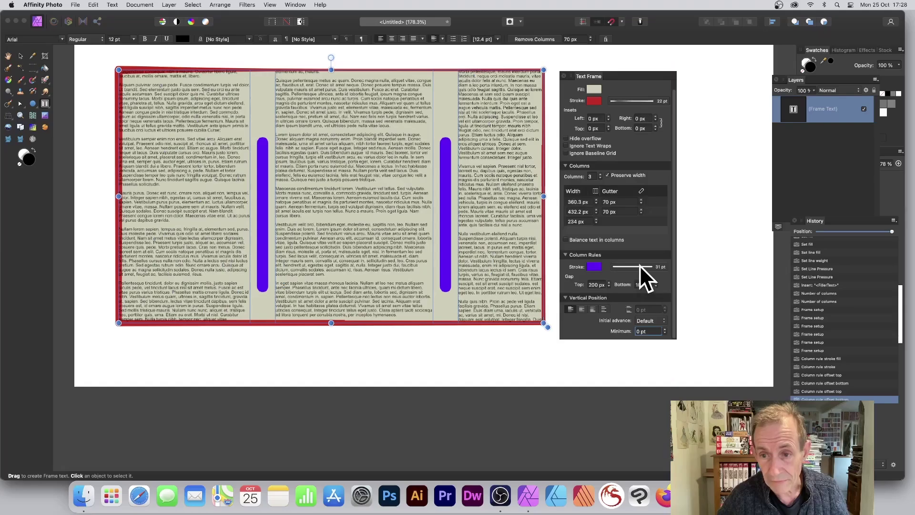
# Reshape the rule stroke's pressure curve so the purple rules thin through the middle
pyautogui.click(817, 352)
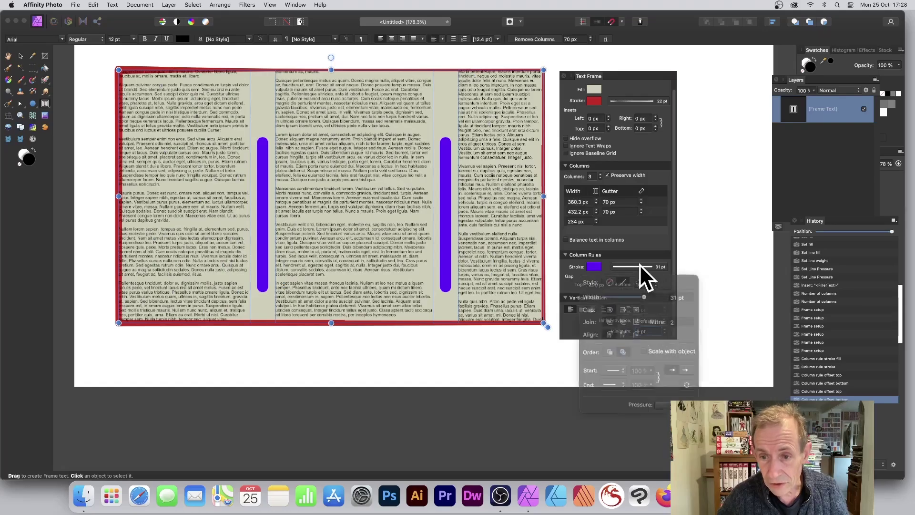
pyautogui.click(663, 381)
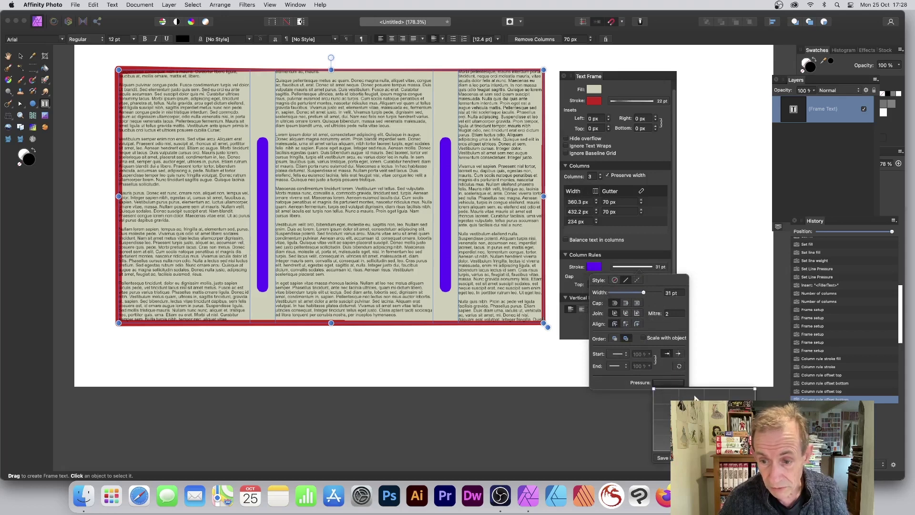
pyautogui.moveTo(705, 419); pyautogui.dragTo(705, 434)
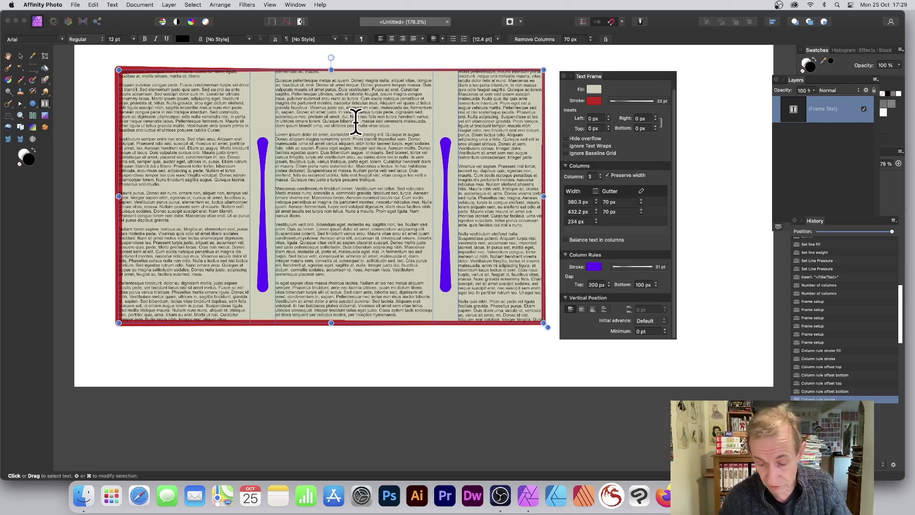
# Give the text frame linked 20 px insets on all four sides
pyautogui.press('Escape')
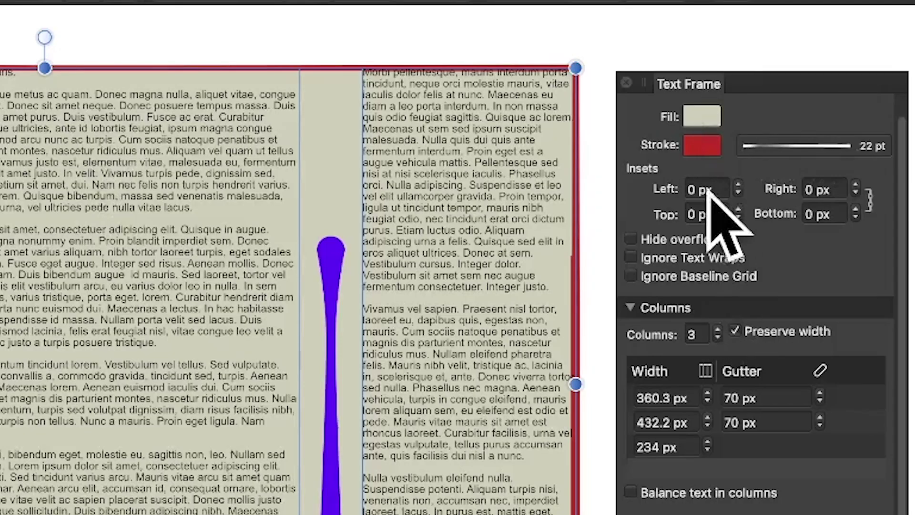
pyautogui.click(595, 118)
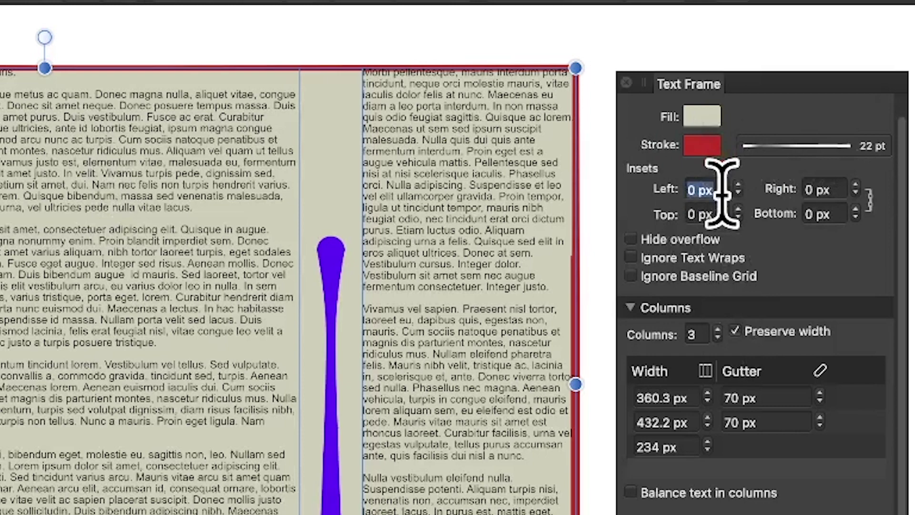
pyautogui.write('20')
pyautogui.press('Tab')
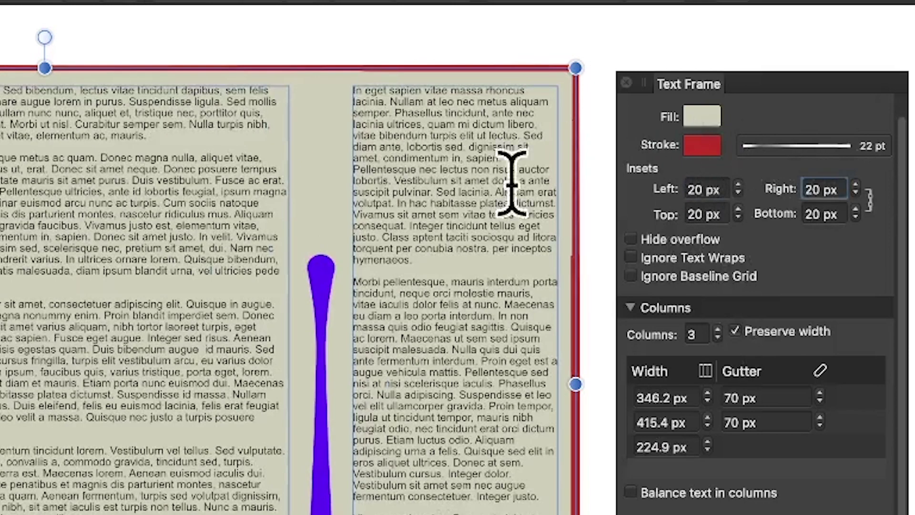